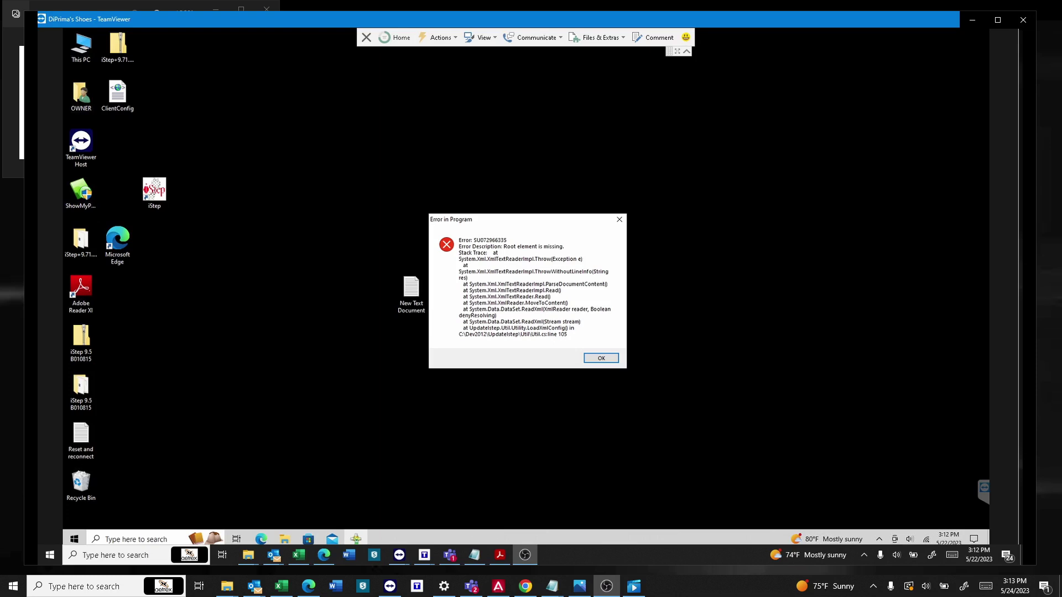
Bring the Aetrex image viewer window to the front
key(alt+Tab)
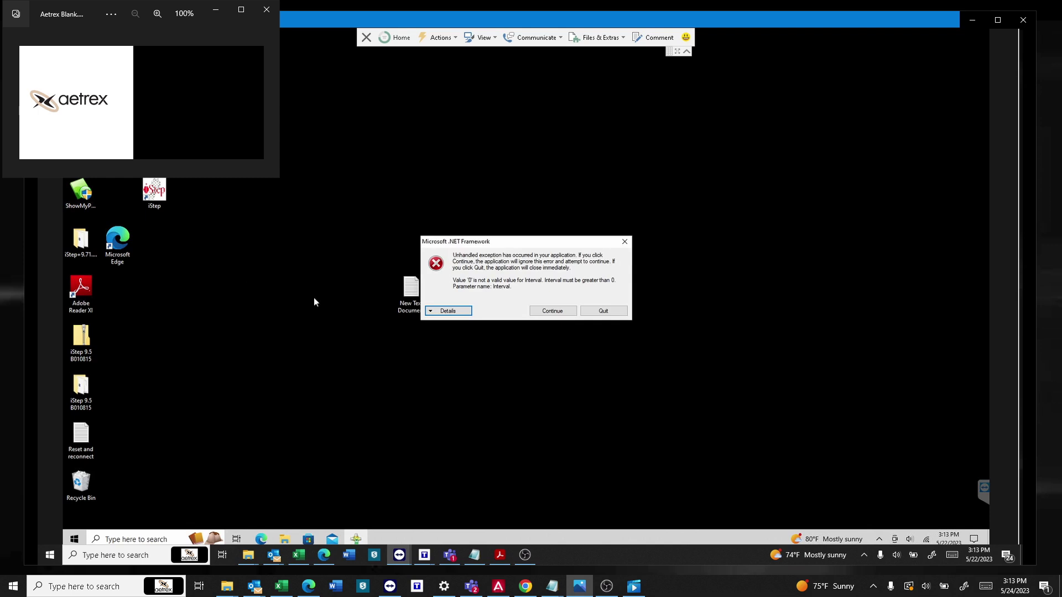
Expand the .NET exception details, scroll through the invalid Interval stack trace, then quit iStep
click(448, 312)
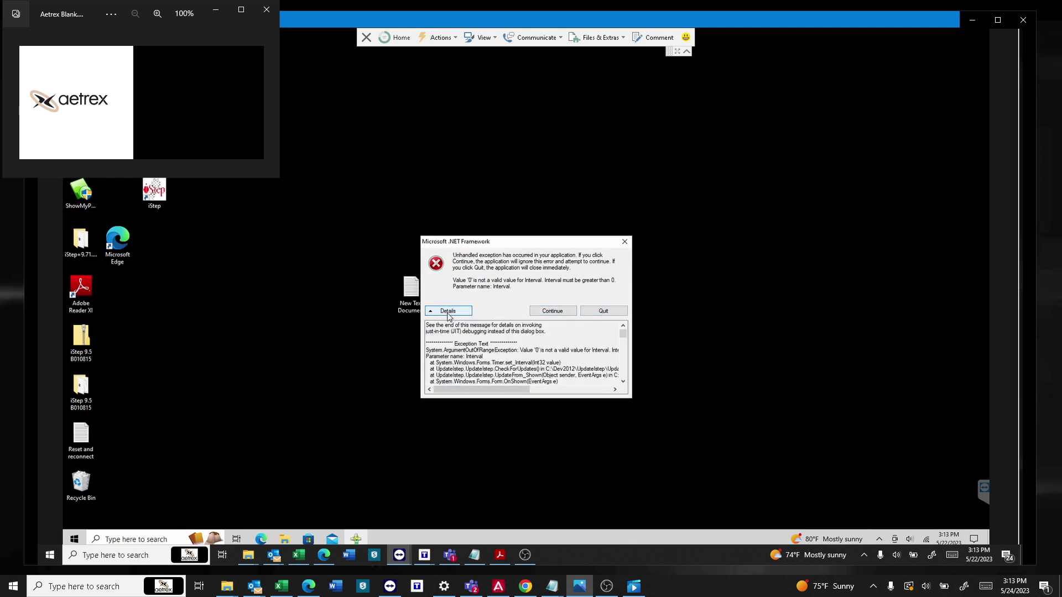
scroll(564, 341, down, 1)
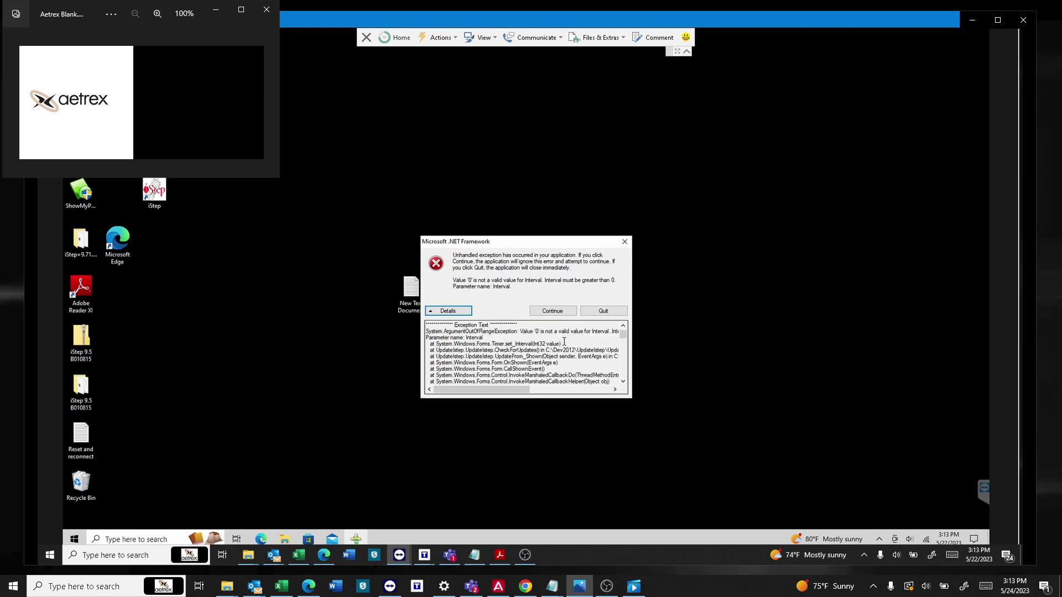
scroll(564, 341, down, 2)
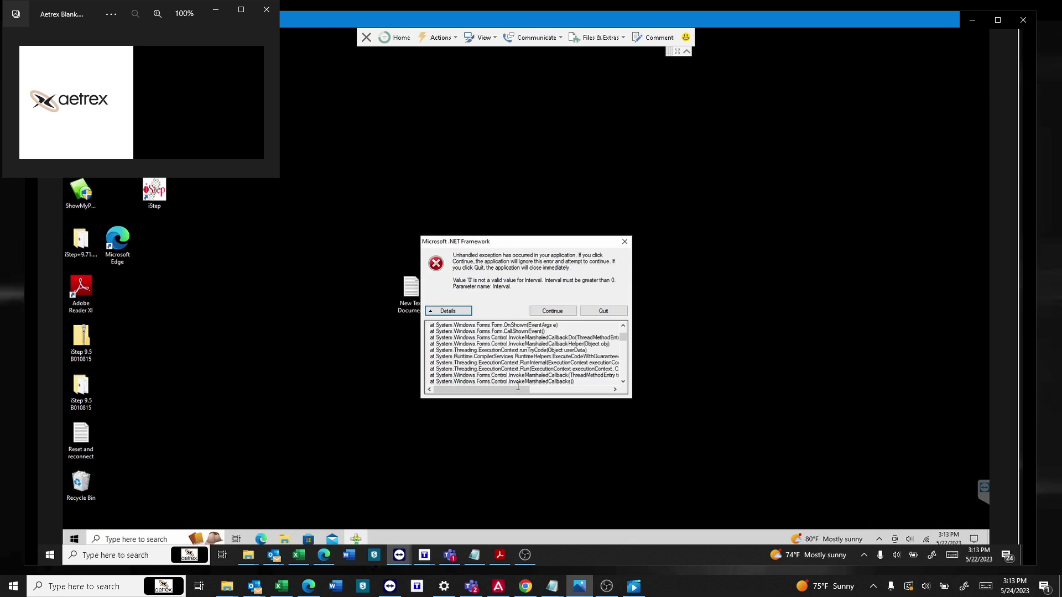
drag(517, 390, 604, 398)
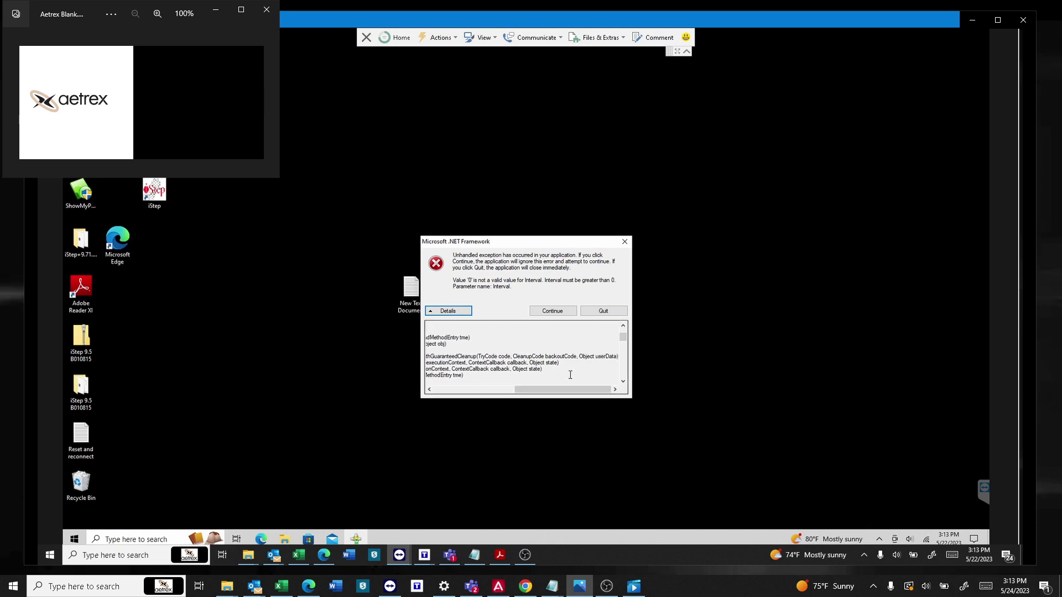
scroll(550, 358, down, 2)
mouse_move(527, 394)
mouse_down()
mouse_move(407, 393)
mouse_move(462, 397)
mouse_move(626, 245)
mouse_up()
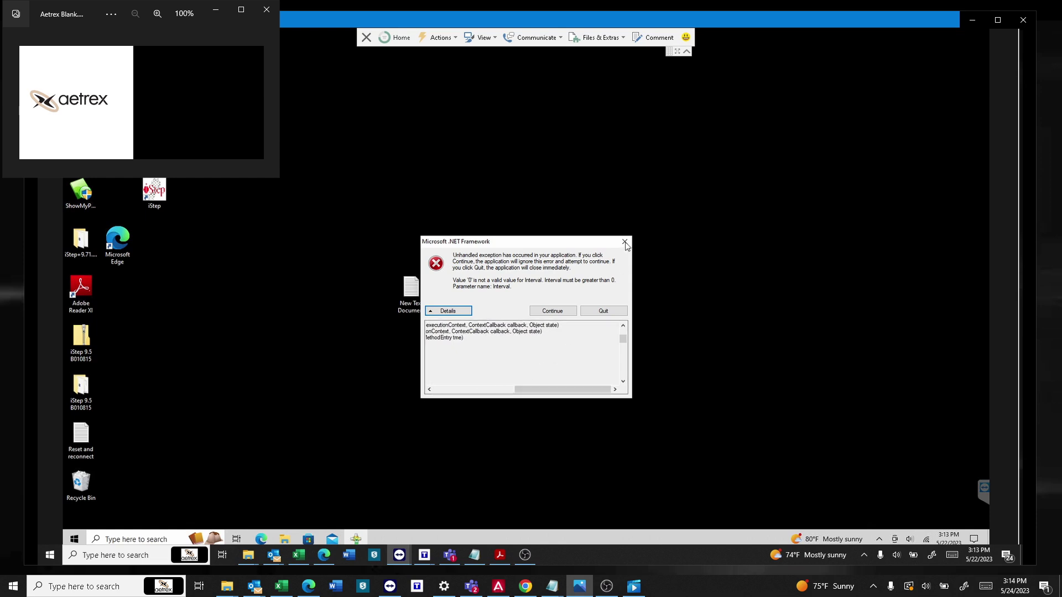
click(603, 311)
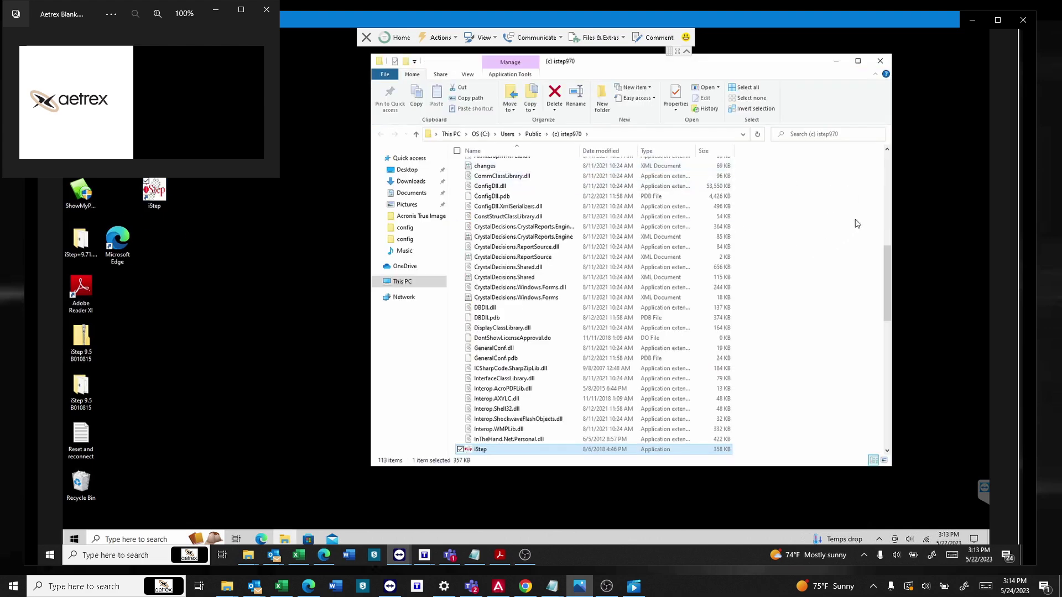
Scroll to the top of the (c) istep970 folder and open its config subfolder
click(889, 181)
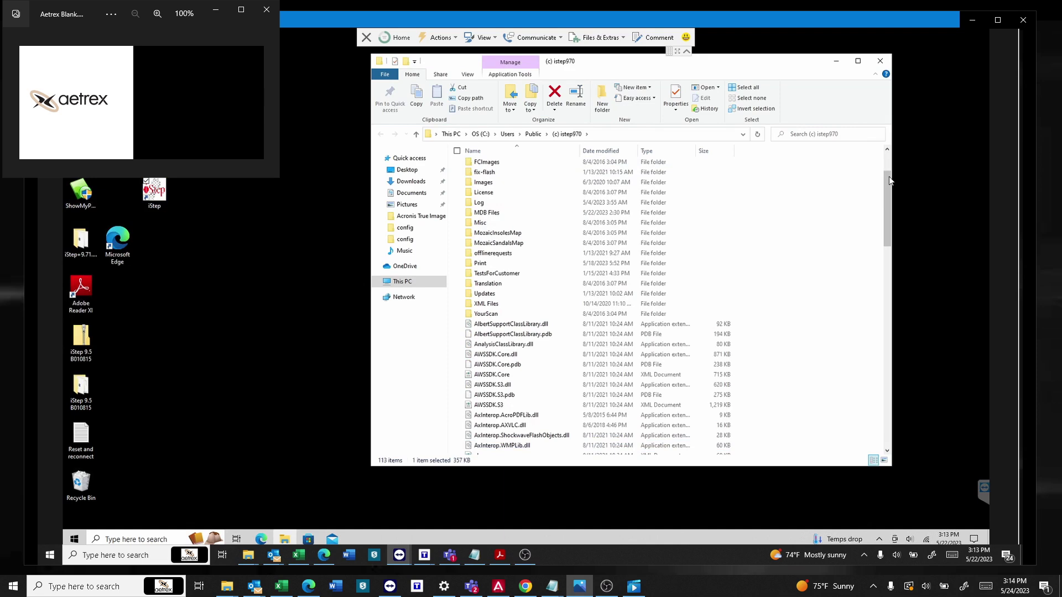
drag(888, 177, 890, 138)
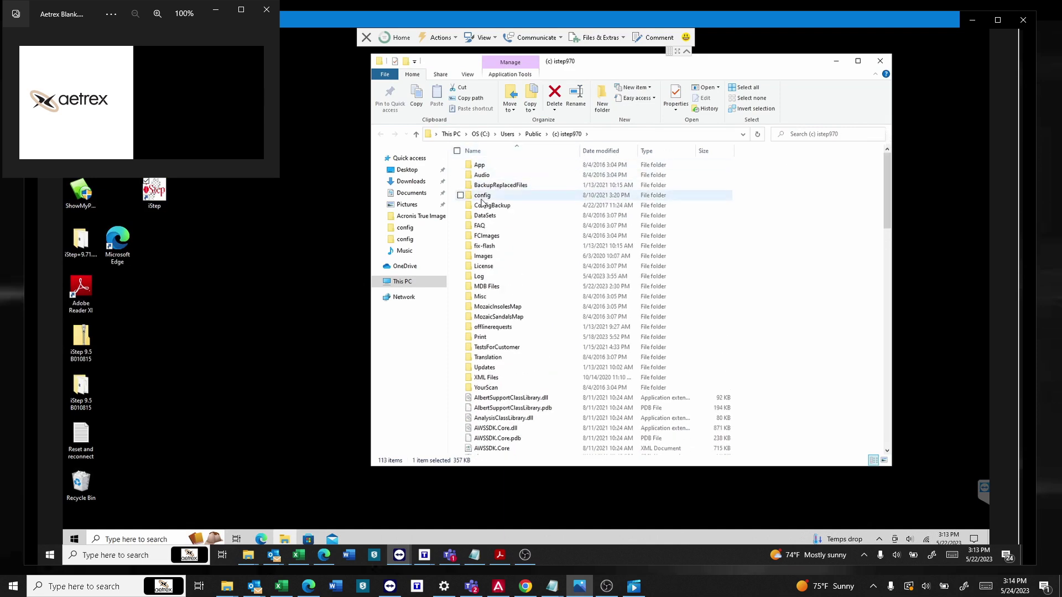
double_click(481, 196)
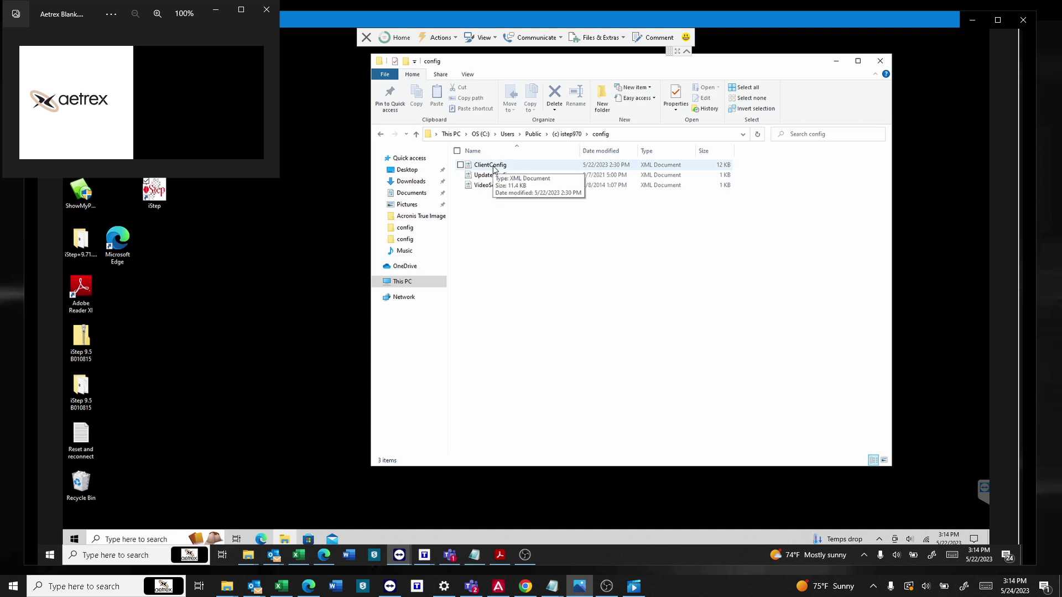
Open ClientConfig in Notepad and scroll through its settings
right_click(494, 168)
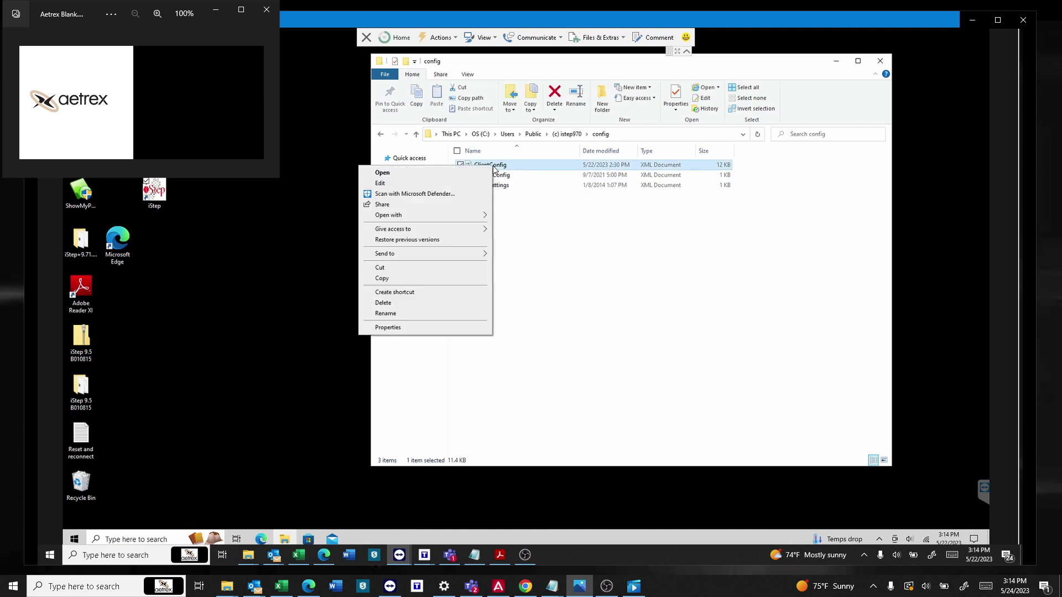
click(386, 184)
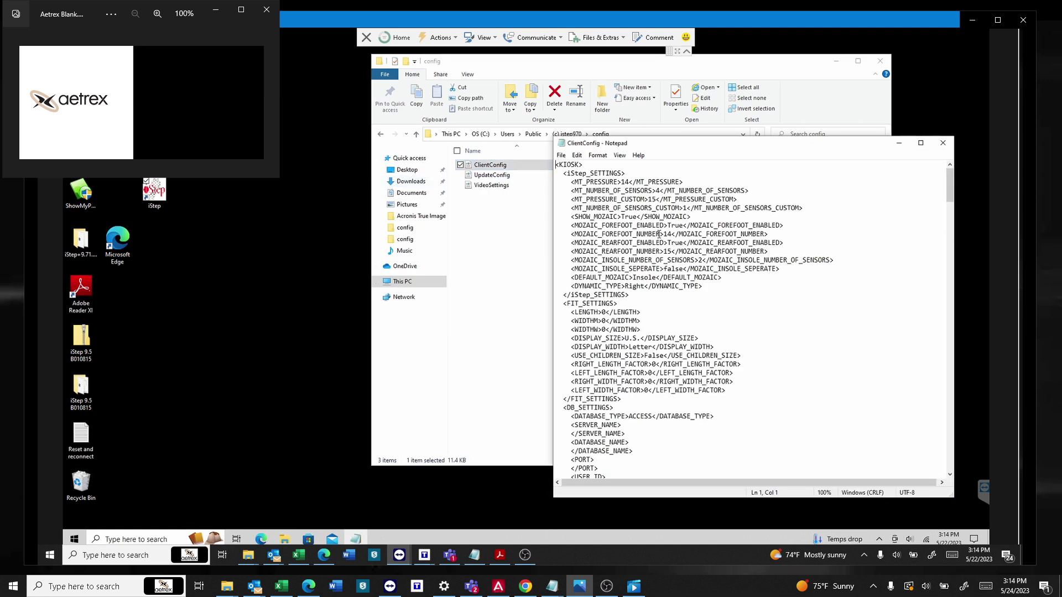
scroll(658, 235, down, 1)
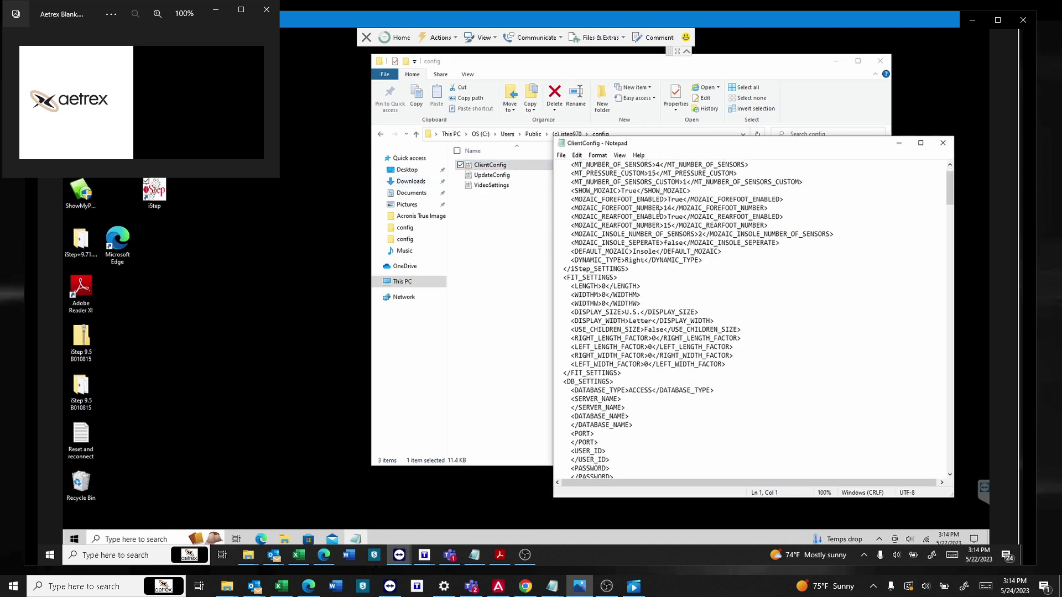
scroll(659, 212, down, 8)
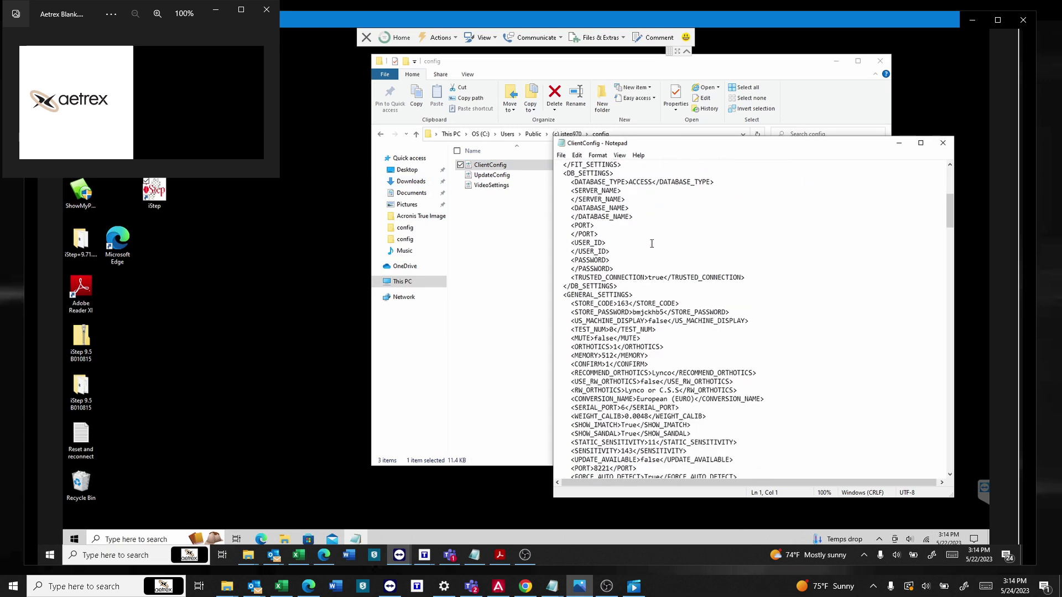
scroll(652, 243, down, 6)
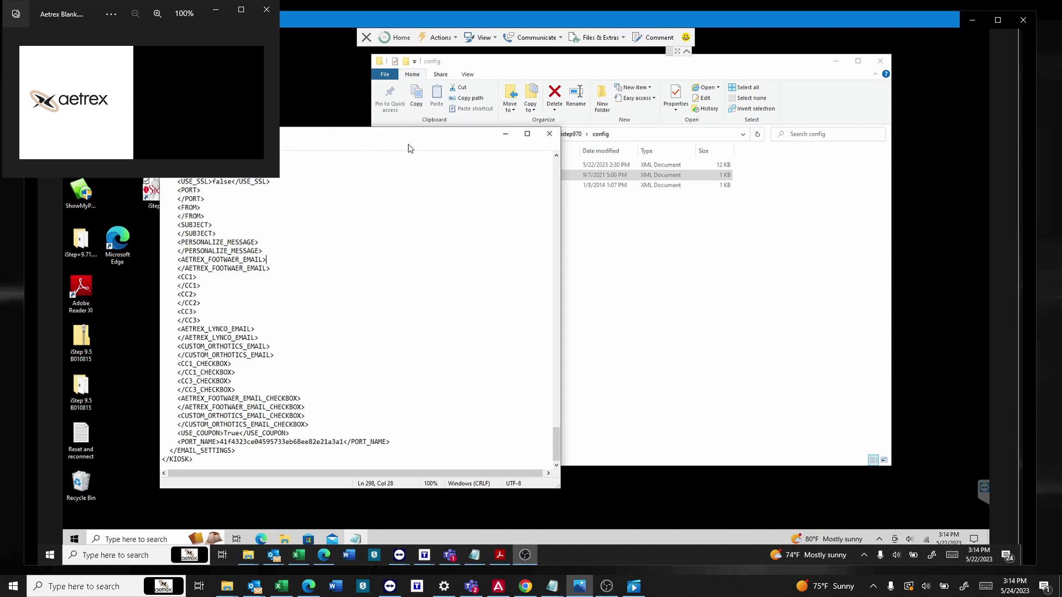
Close ClientConfig unchanged and open UpdateConfig in Notepad, finding it empty
click(549, 134)
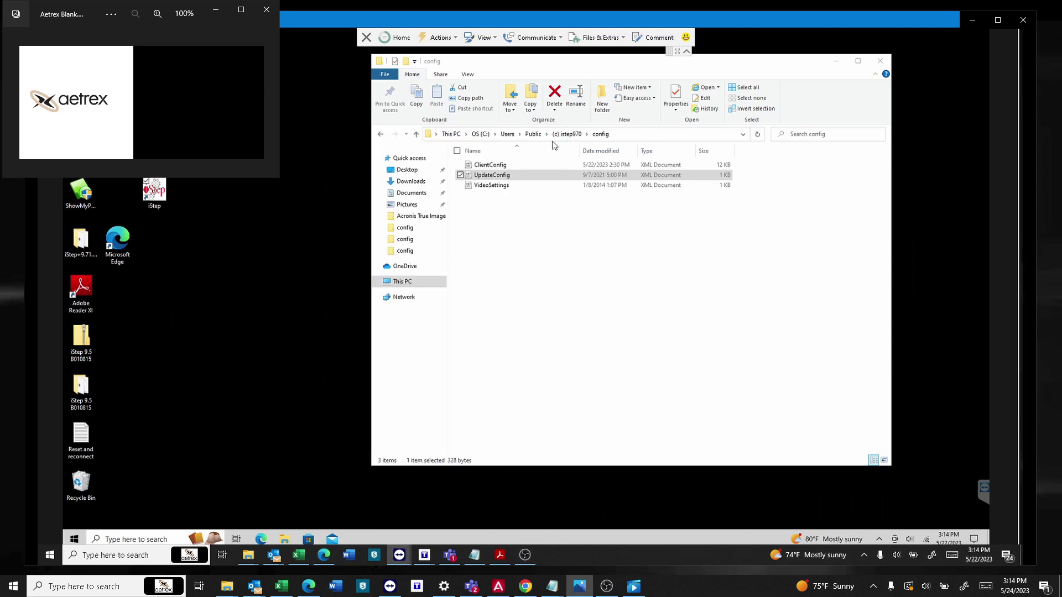
right_click(498, 176)
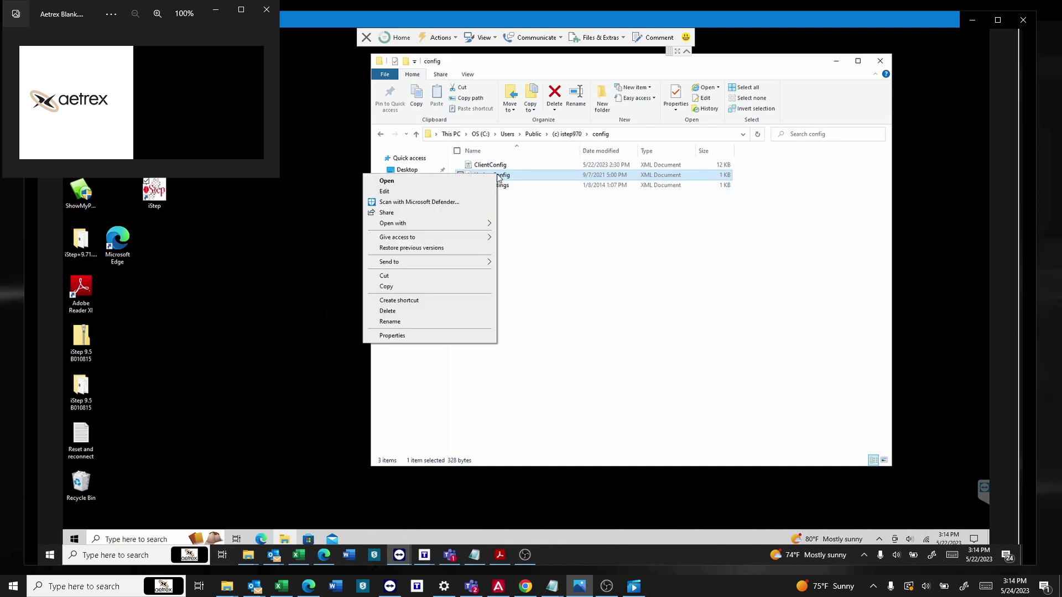
click(406, 193)
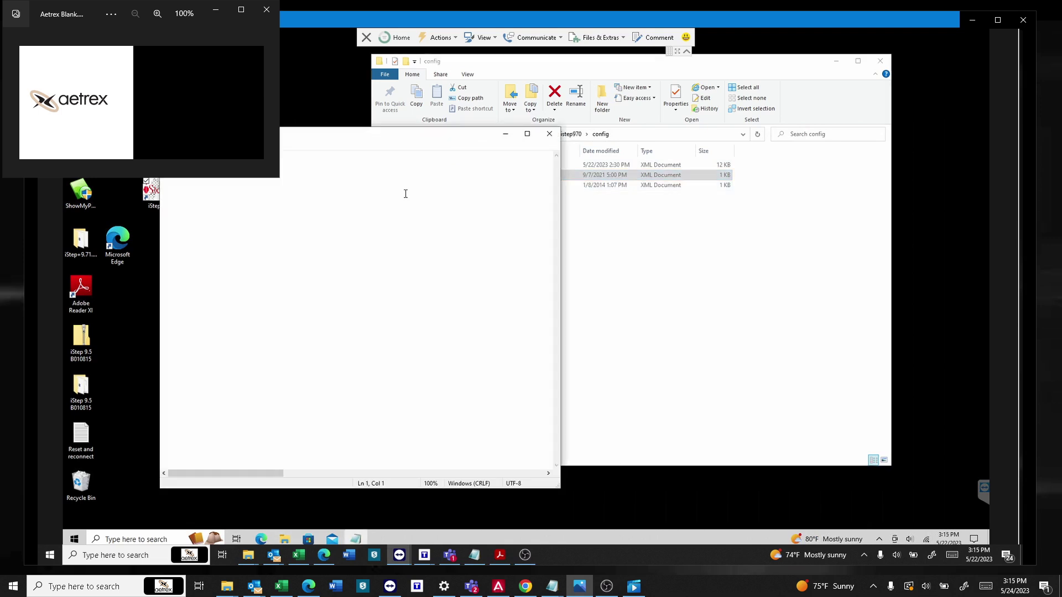
Close the empty UpdateConfig and browse to iStep 9.5 B010815's program files > (c)iStep > config folder
click(550, 138)
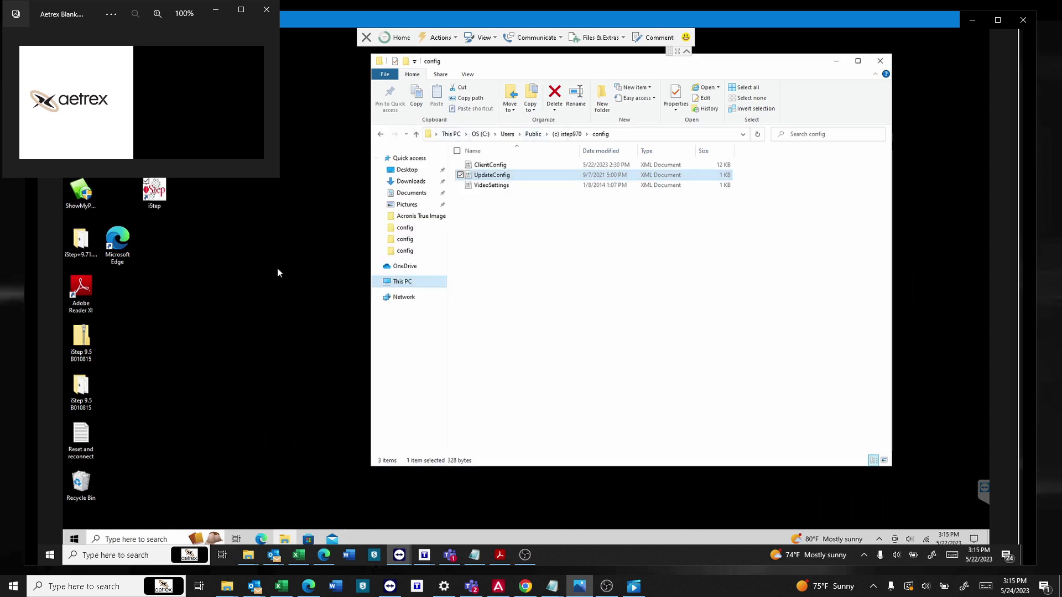
click(78, 390)
double_click(78, 390)
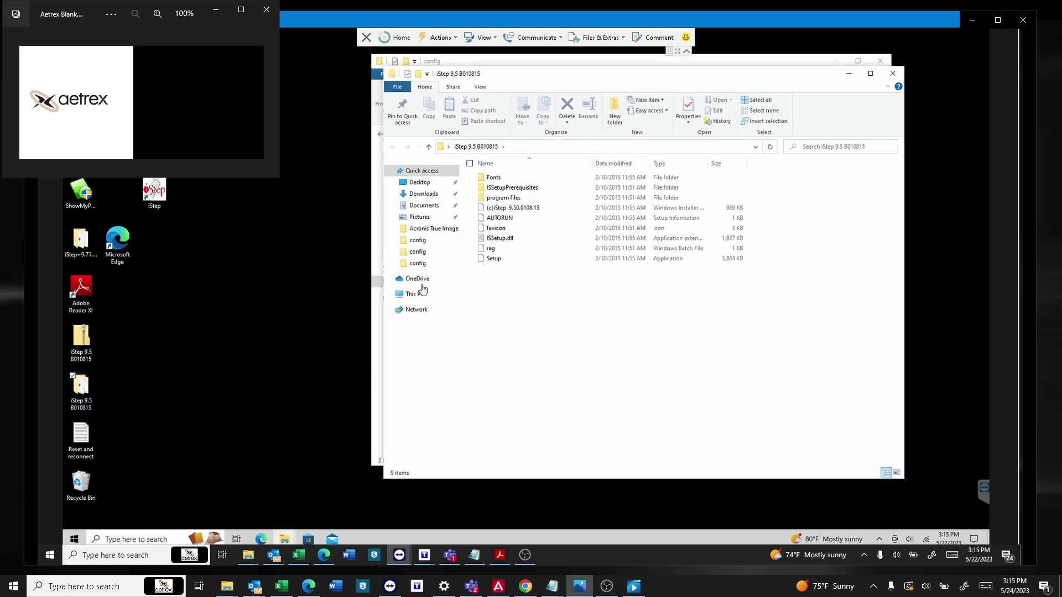
double_click(488, 200)
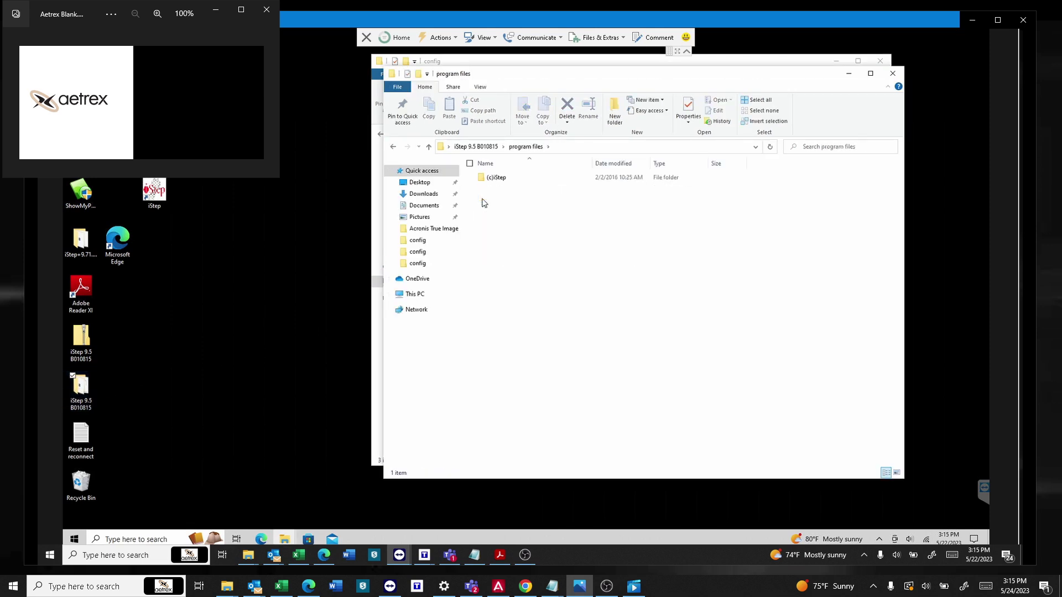
double_click(482, 181)
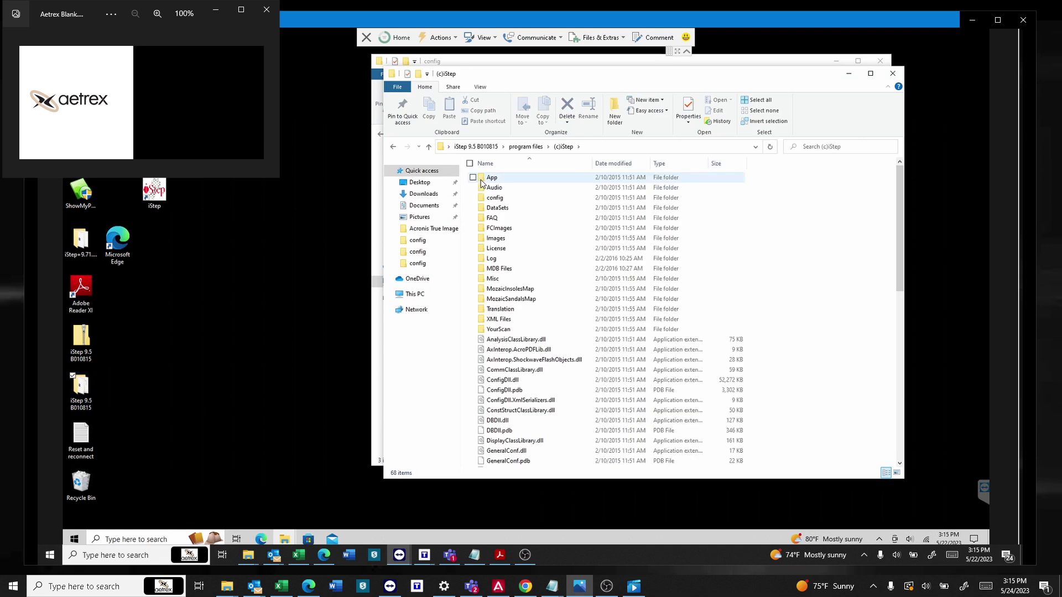
double_click(481, 198)
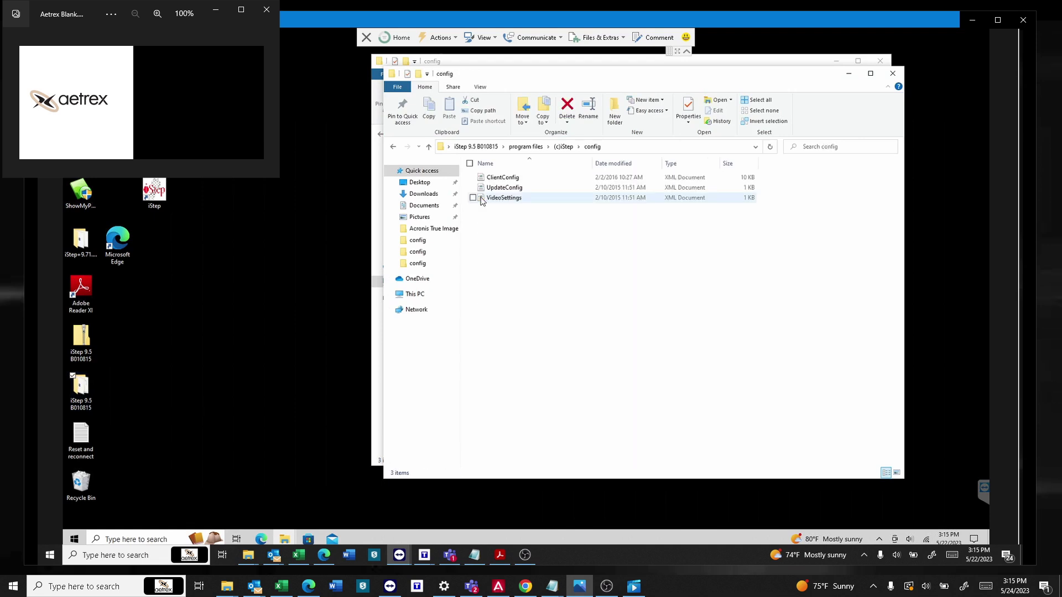
Copy the installer's clean 323-byte UpdateConfig and return to the istep970 config window
right_click(485, 188)
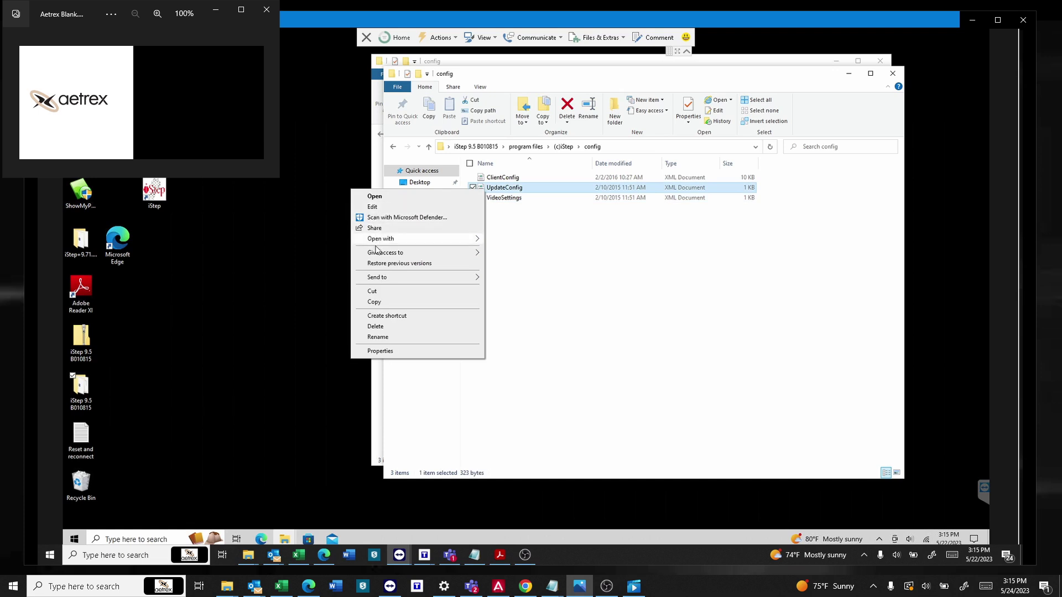
click(375, 304)
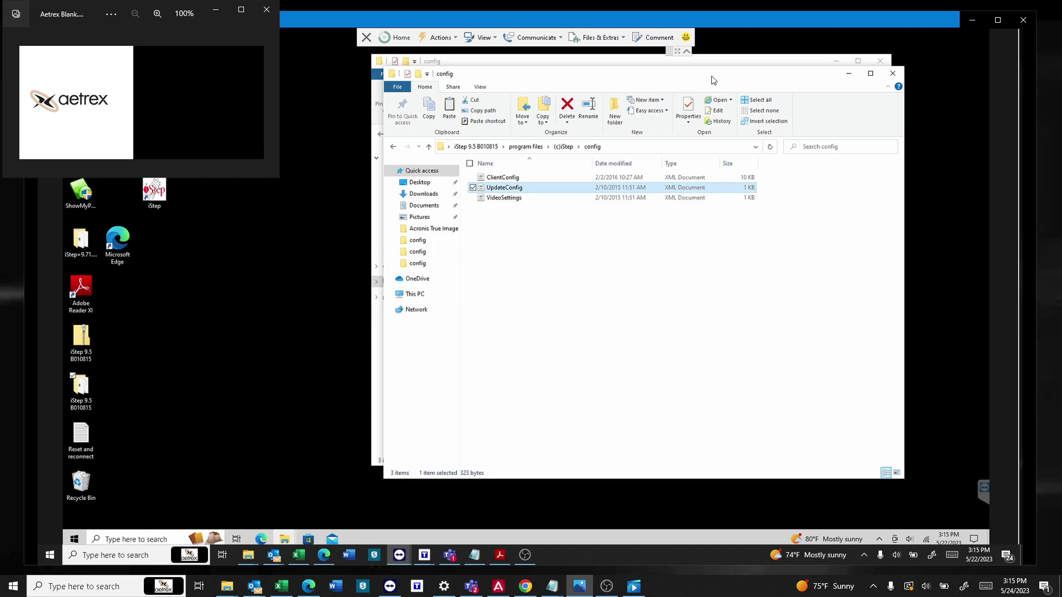
click(721, 59)
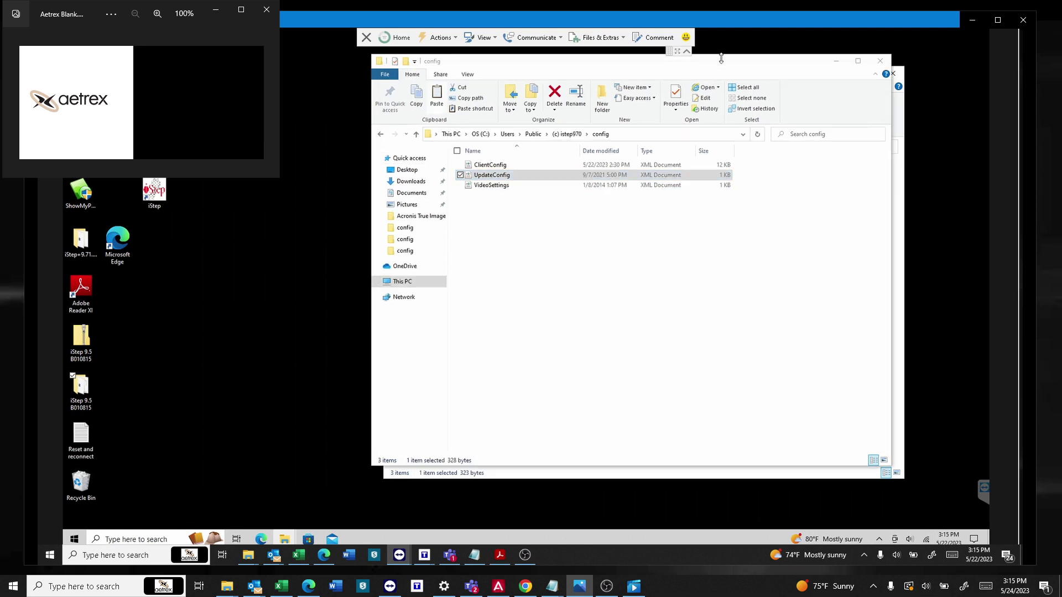
Paste the clean UpdateConfig into istep970's config folder, replacing the empty file
click(880, 62)
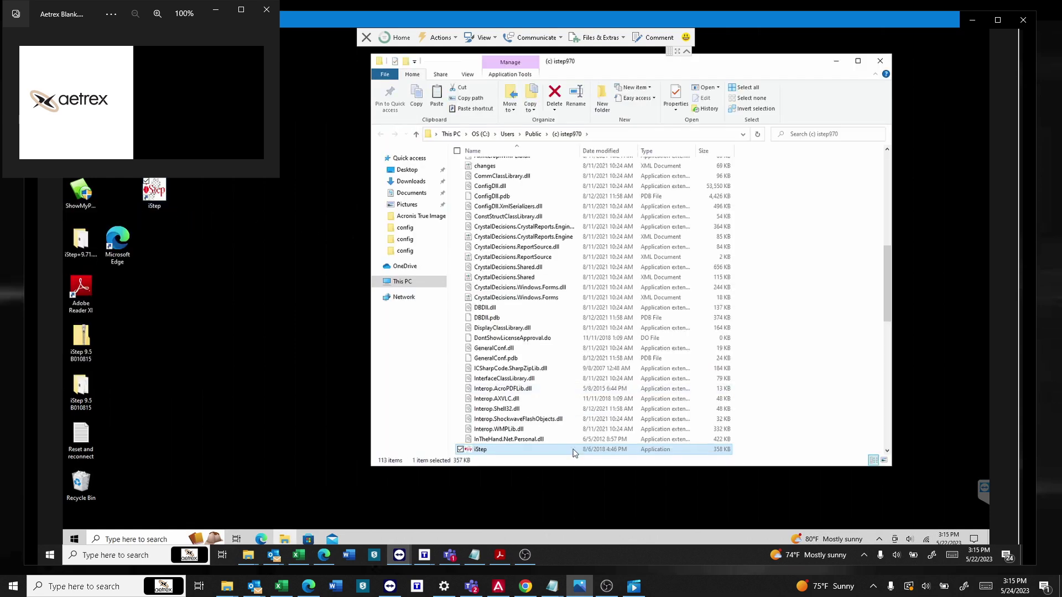
click(888, 172)
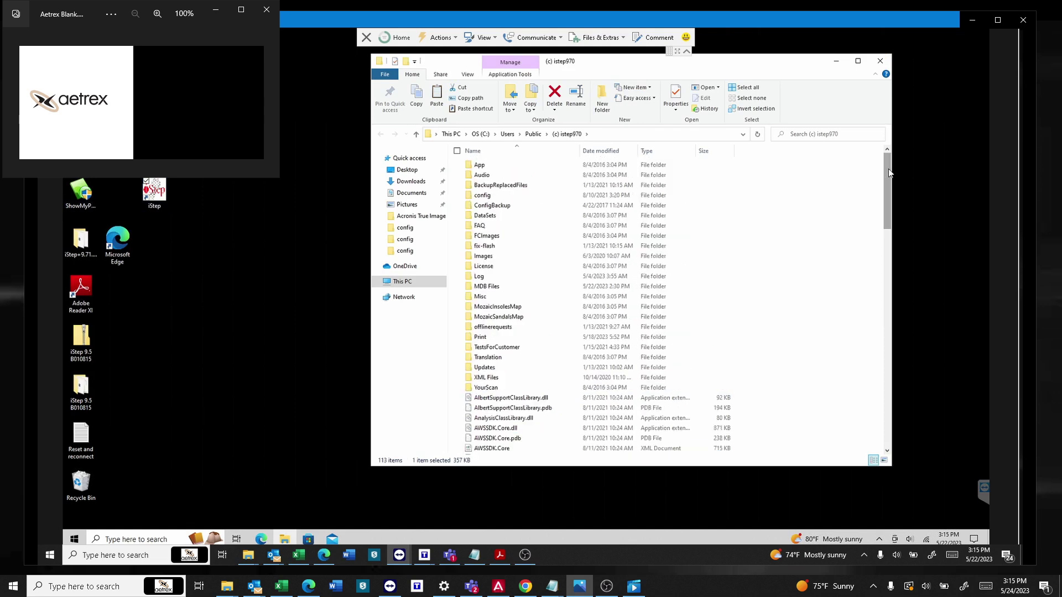
double_click(486, 203)
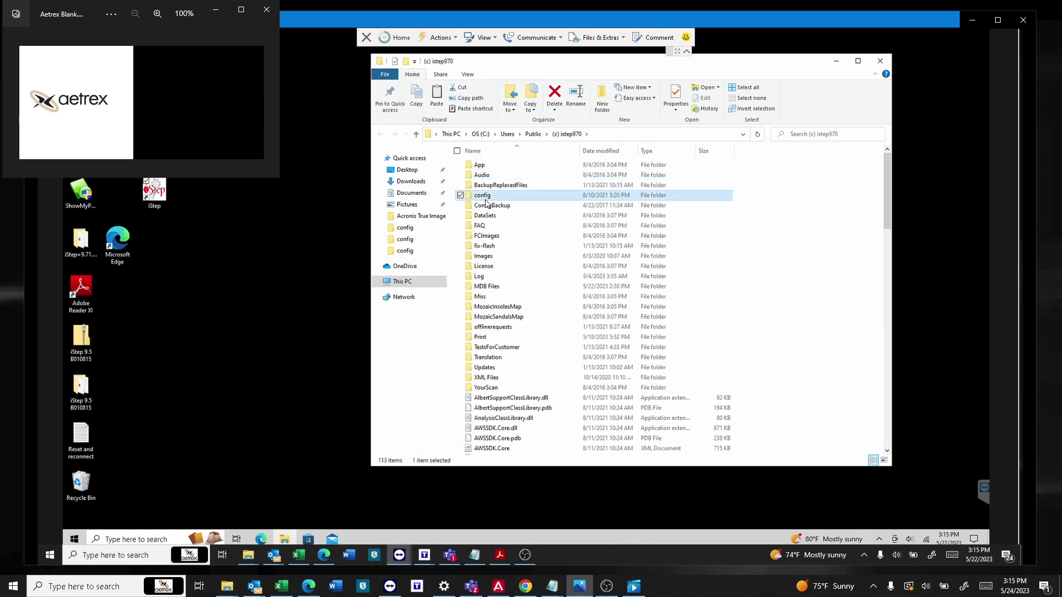
right_click(592, 268)
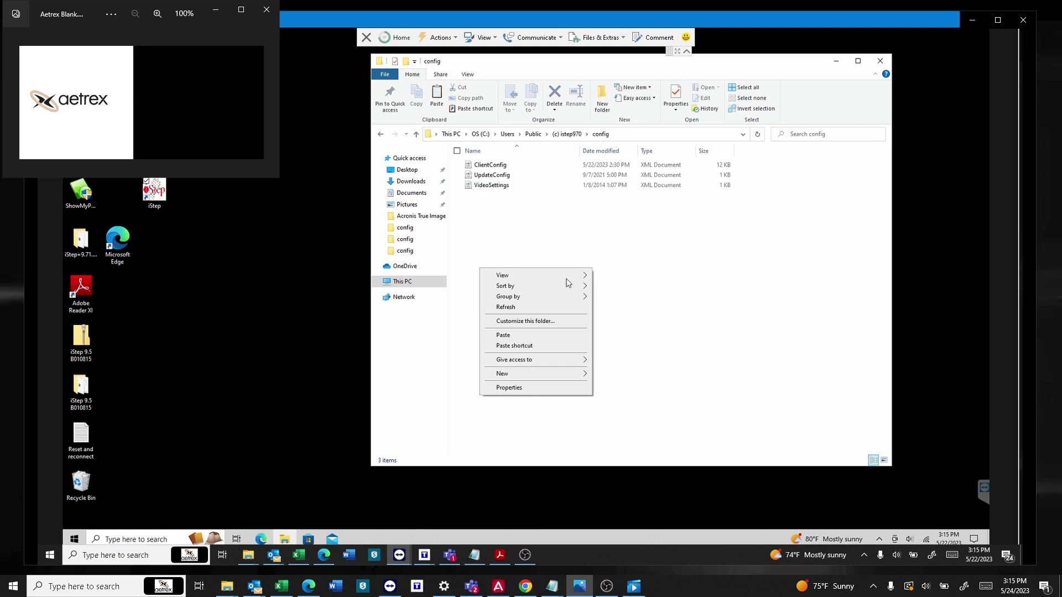
click(503, 335)
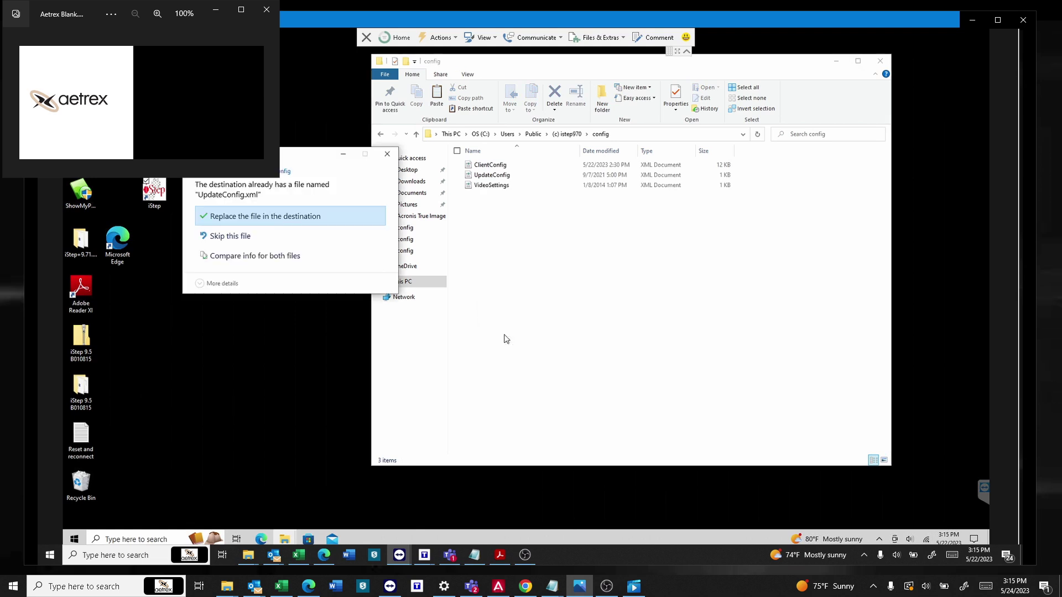
click(247, 218)
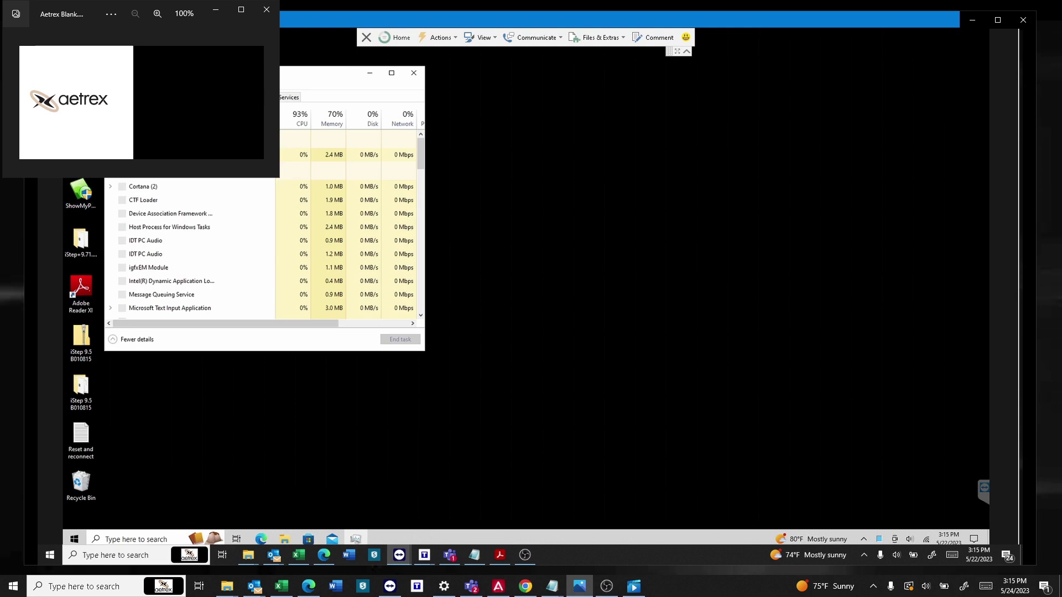
Move Task Manager to the right and launch iStep 9.70 from its desktop shortcut
drag(246, 74, 664, 116)
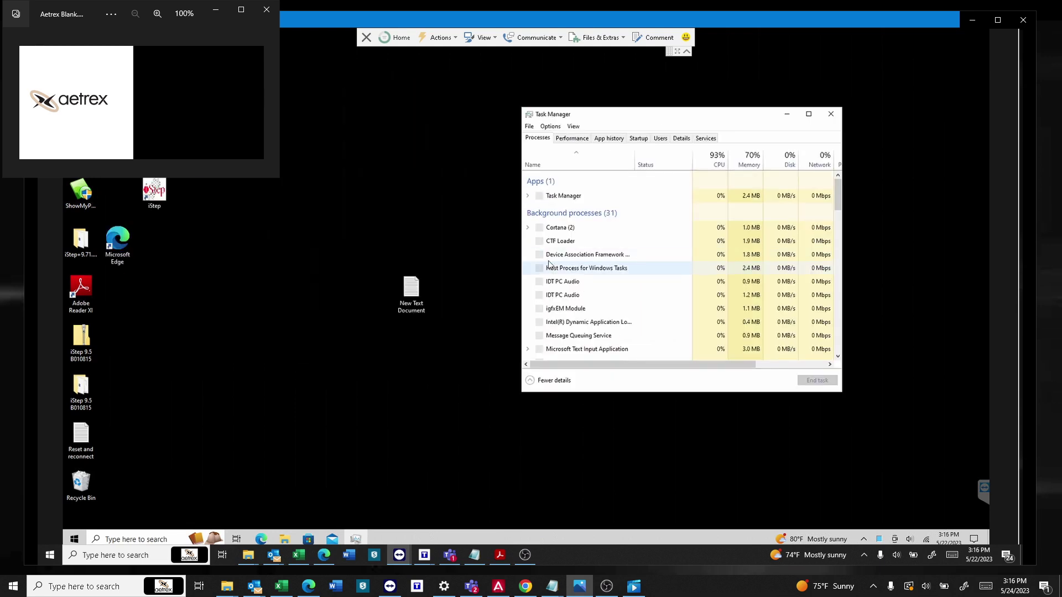
right_click(166, 191)
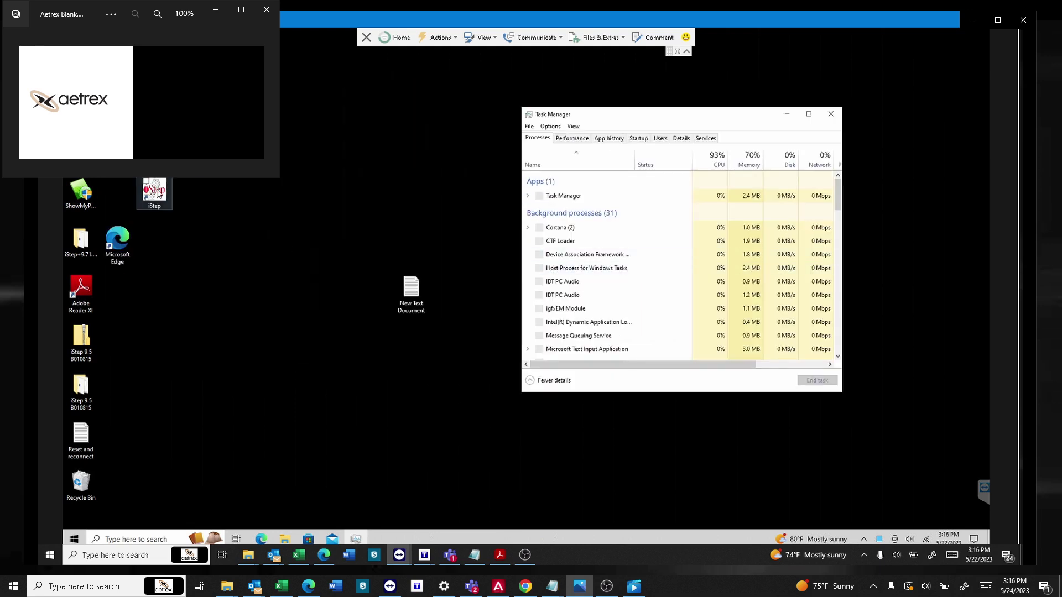
click(108, 198)
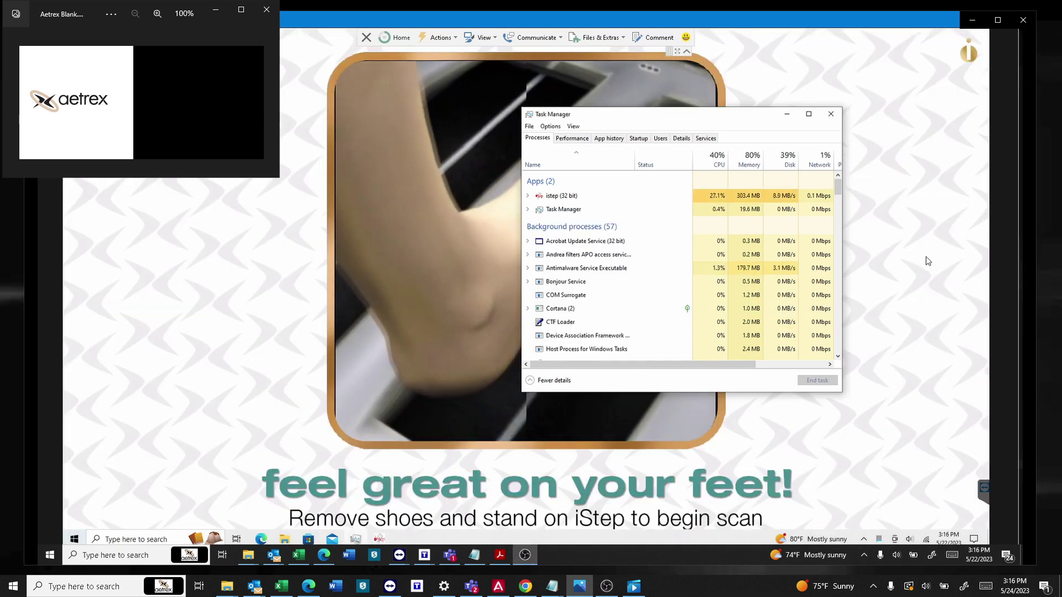
Close Task Manager, leaving iStep's 'feel great on your feet!' welcome screen alone
click(830, 115)
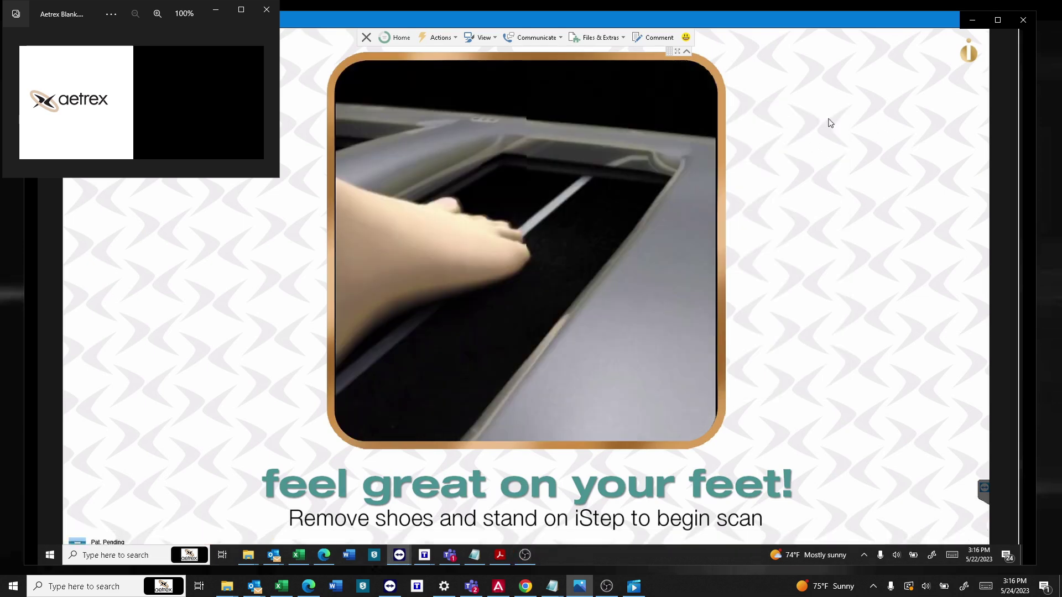